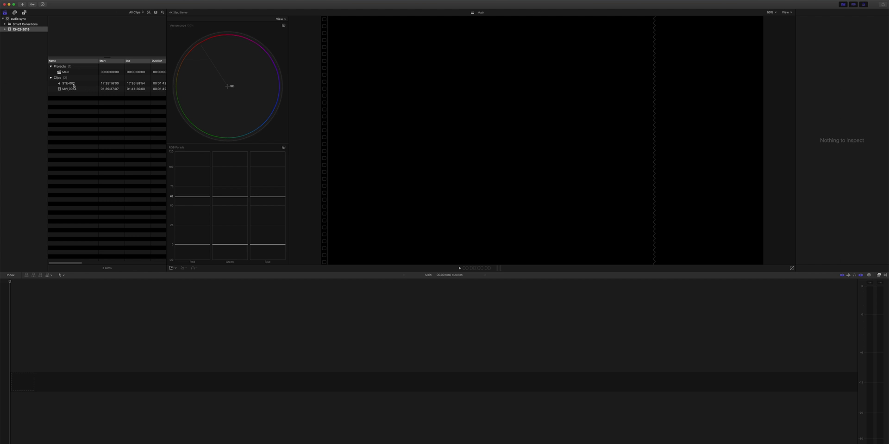
- Select the STE-002 recorder audio clip in the browser to preview its waveform and audio settings
click(70, 90)
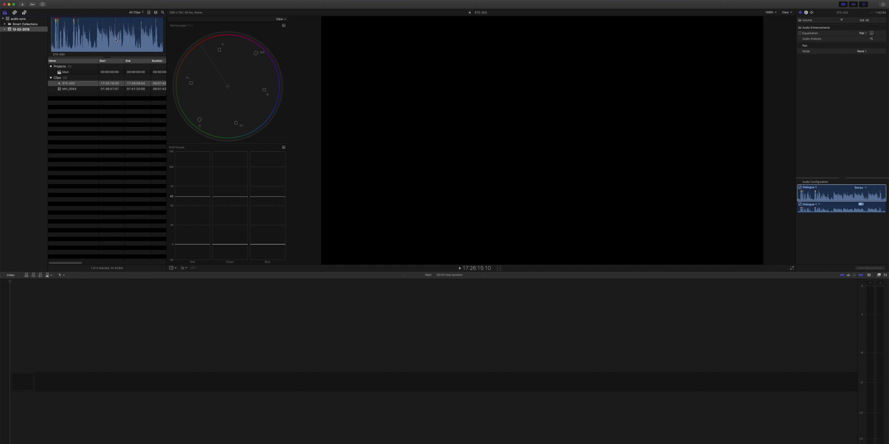
- Add MVI_0054 to the Main timeline and connect the STE-002 audio beneath it
drag(69, 88, 6, 385)
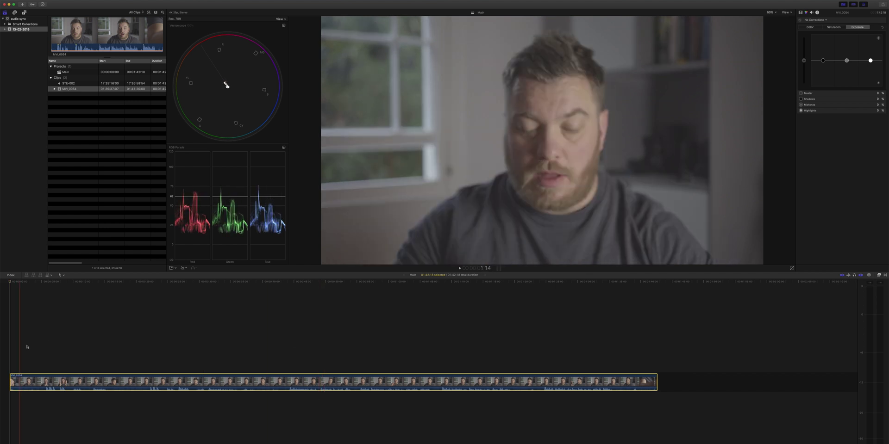
drag(68, 84, 17, 398)
key(cmd+7)
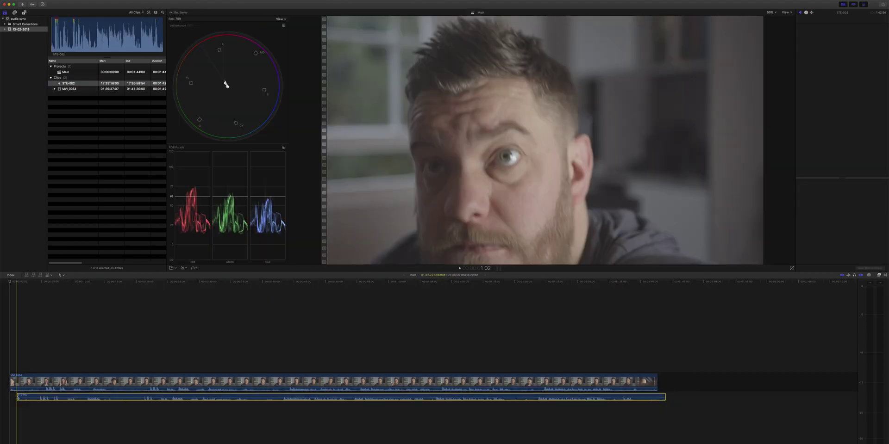
key(cmd+equal)
key(cmd+equal)
key(cmd+equal)
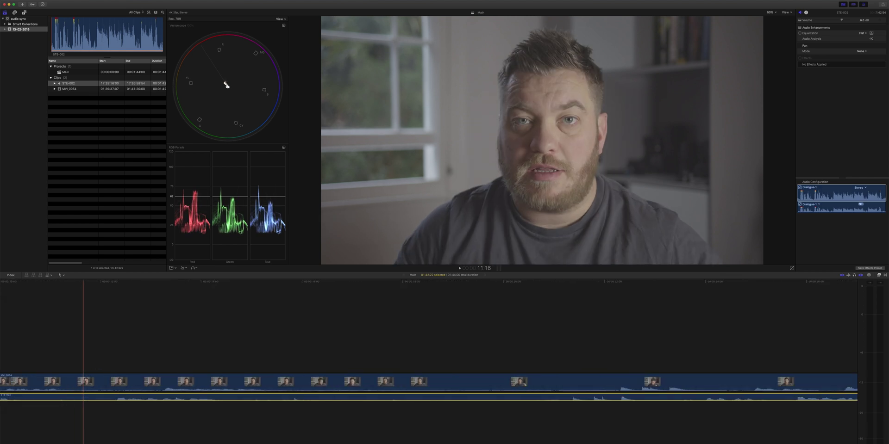
key(Home)
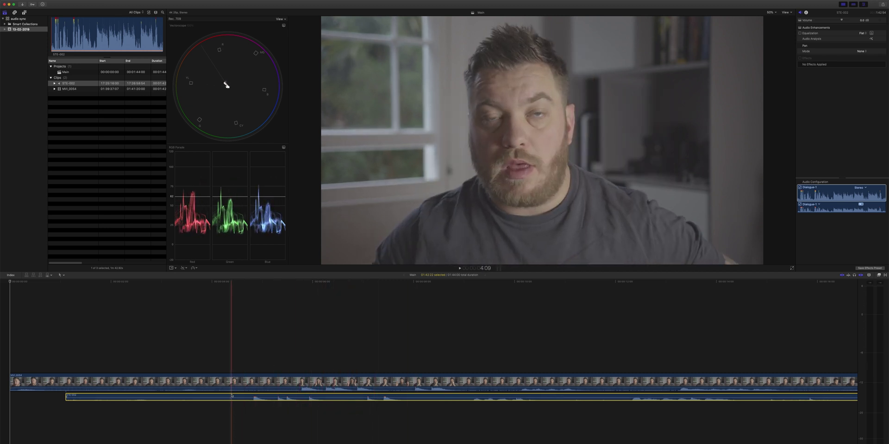
- Slide the STE-002 audio about 13.52 seconds later, checking the clap sync with playback and zoom
drag(233, 396, 279, 395)
key(space)
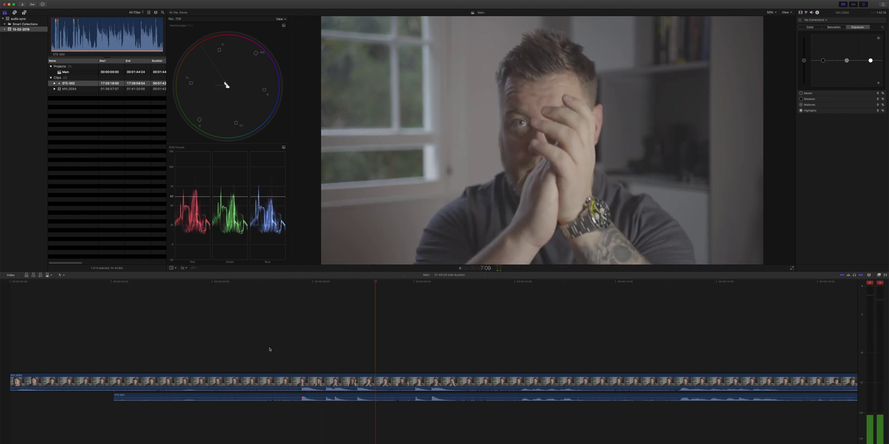
key(space)
key(super+equal)
key(super+equal)
key(super+equal)
key(super+equal)
key(super+equal)
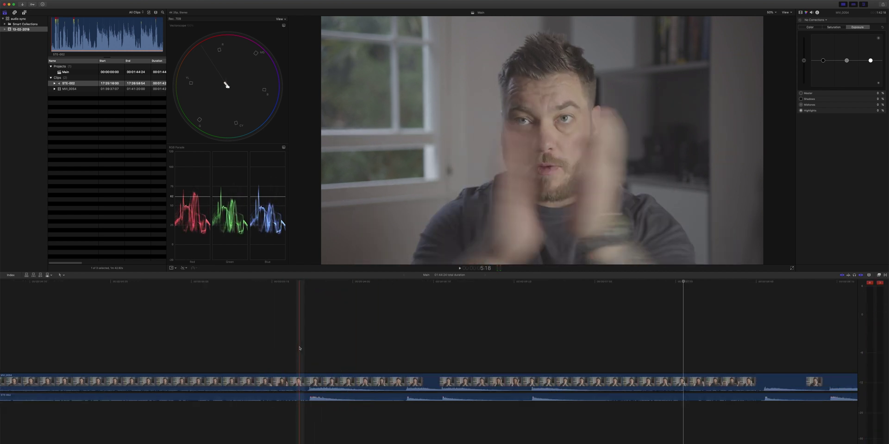
click(396, 396)
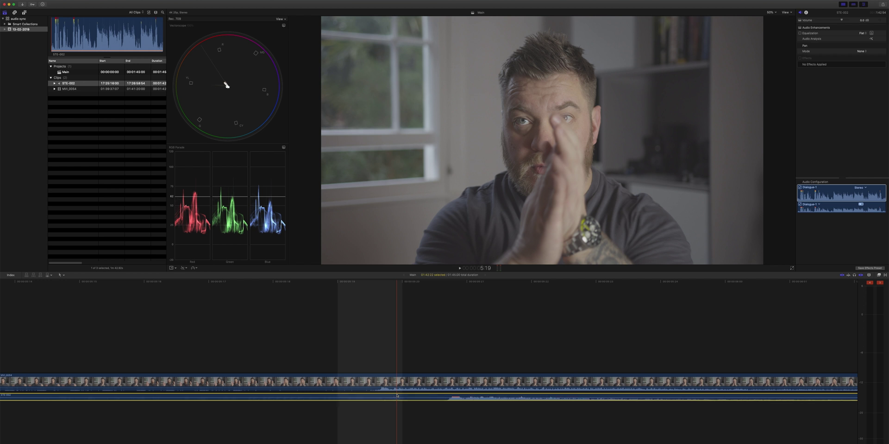
key(super+minus)
key(super+minus)
key(super+minus)
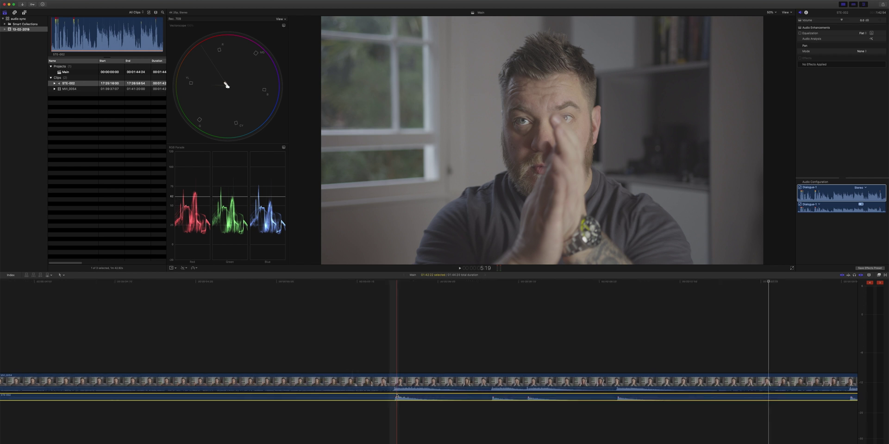
- Pull the MVI_0054 clip volume down to -∞ dB and play back the synced clips
click(328, 333)
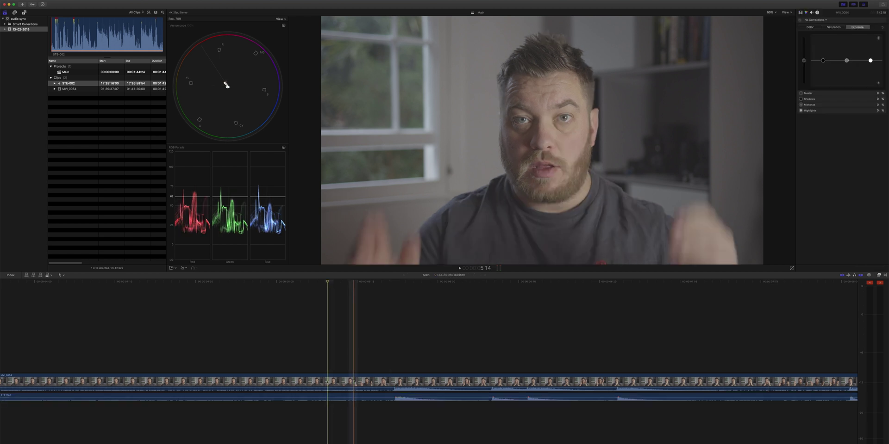
drag(353, 389, 353, 399)
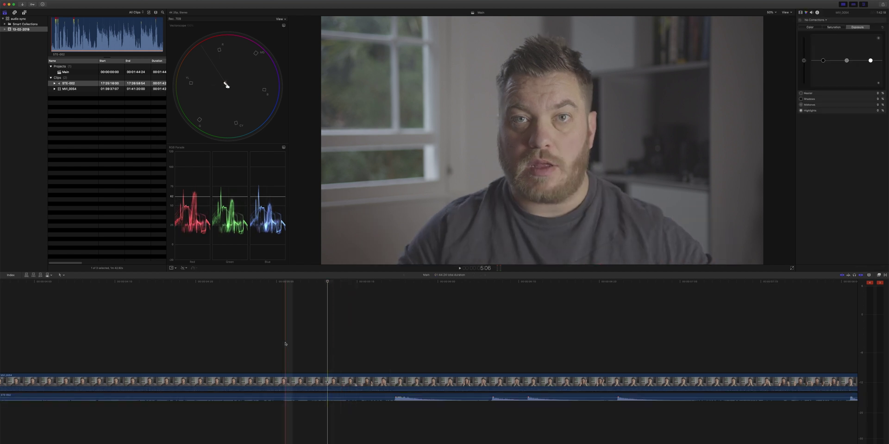
key(space)
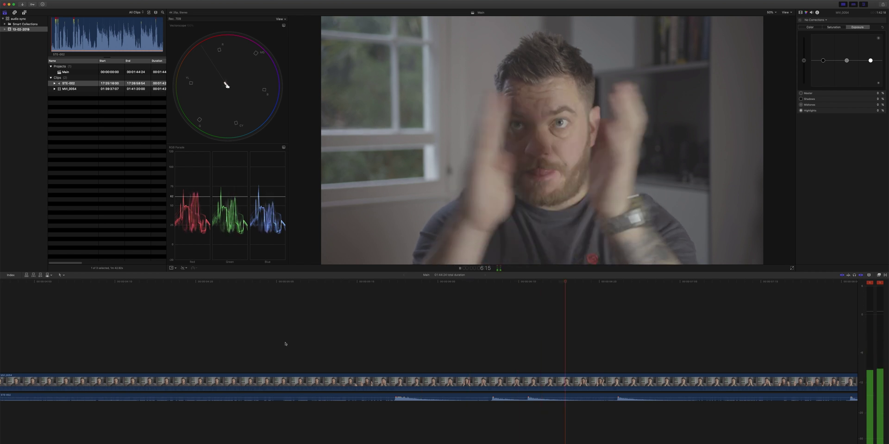
key(super+minus)
key(super+minus)
key(super+minus)
key(super+minus)
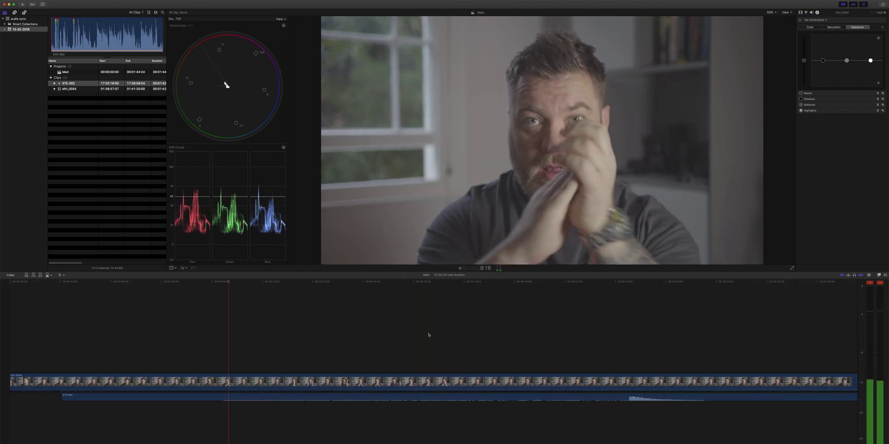
key(super+equal)
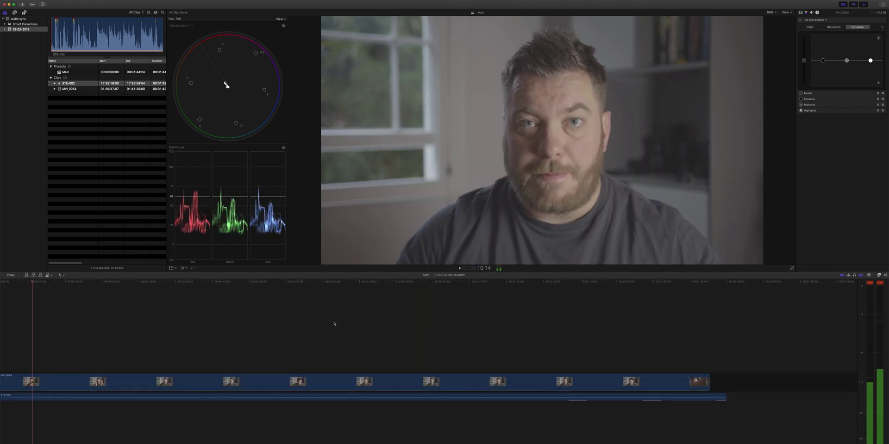
key(space)
key(space)
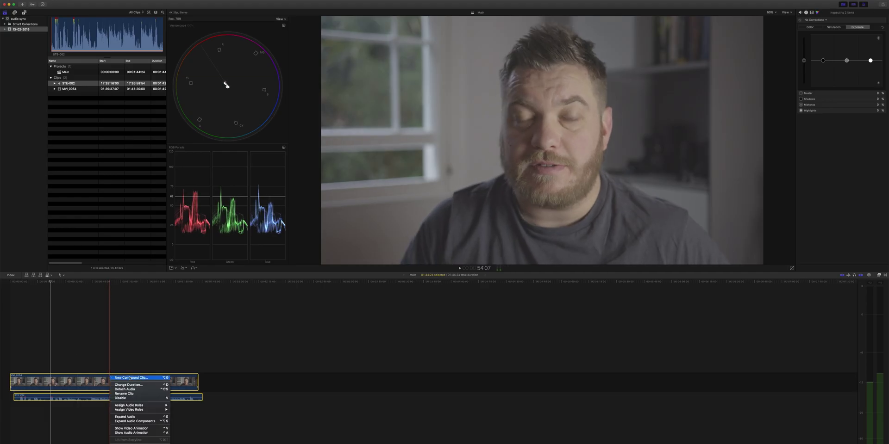
- Combine the synced video and audio into a compound clip named PTC01 and play it
click(130, 378)
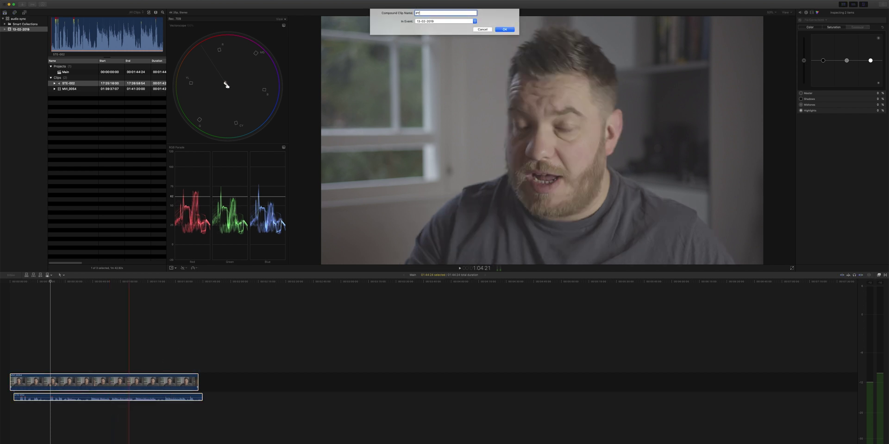
key(Return)
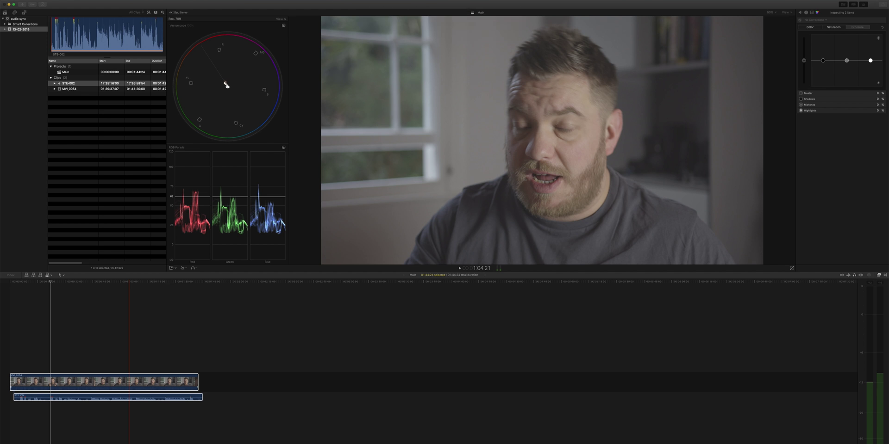
click(66, 355)
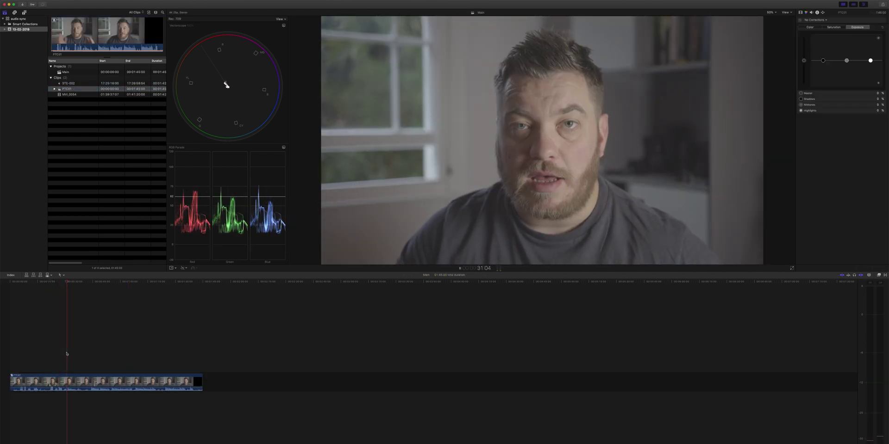
key(space)
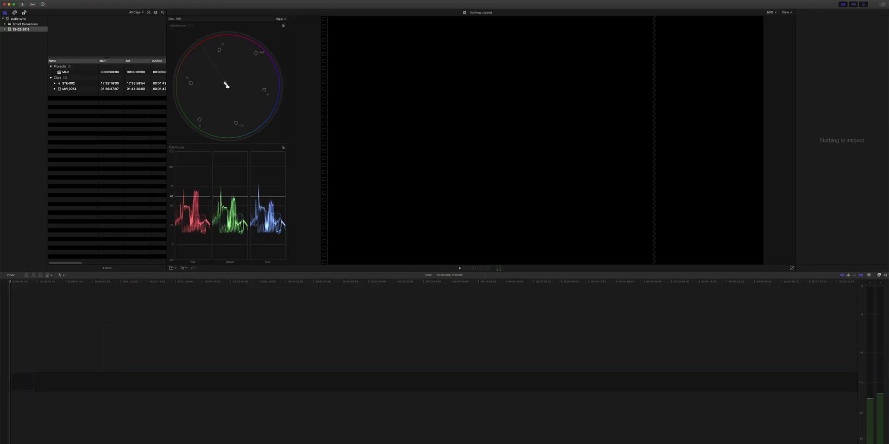
- With MVI_0054 and STE-002 both selected, open Clip > Synchronize Clips
click(74, 74)
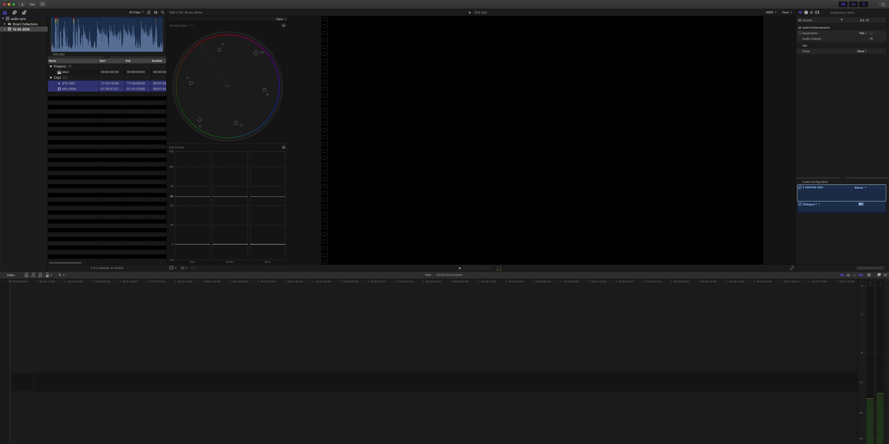
click(83, 1)
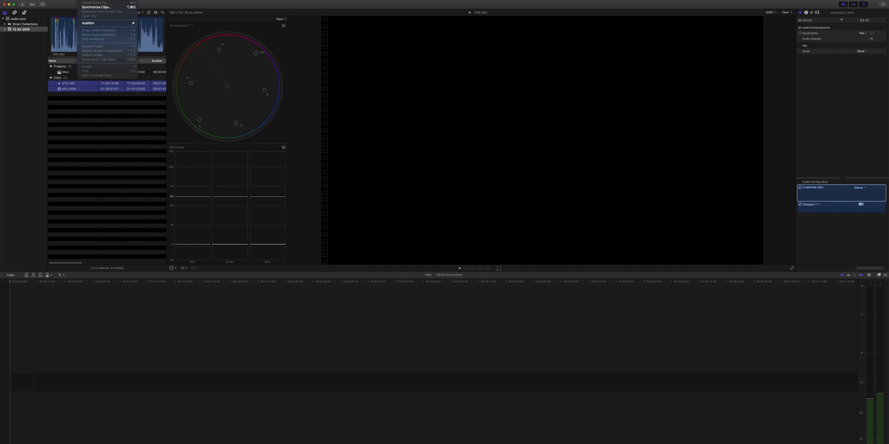
click(93, 8)
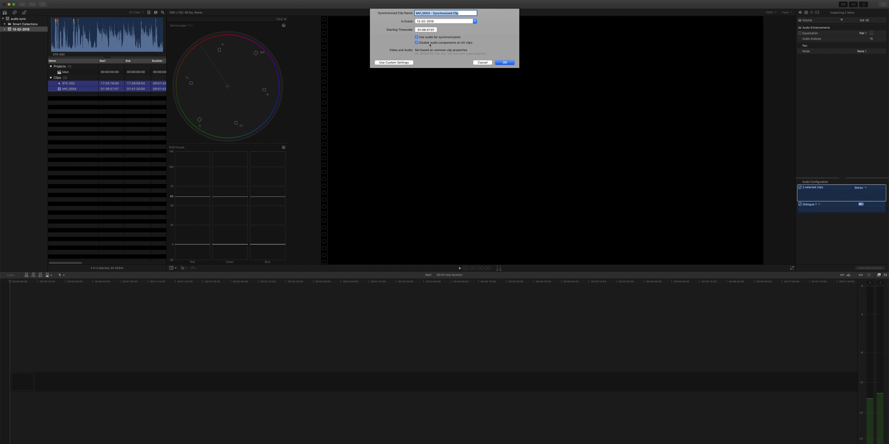
- Create 'MVI_0054 - Synchronized Clip', append it to the Main timeline, and play it back
click(505, 63)
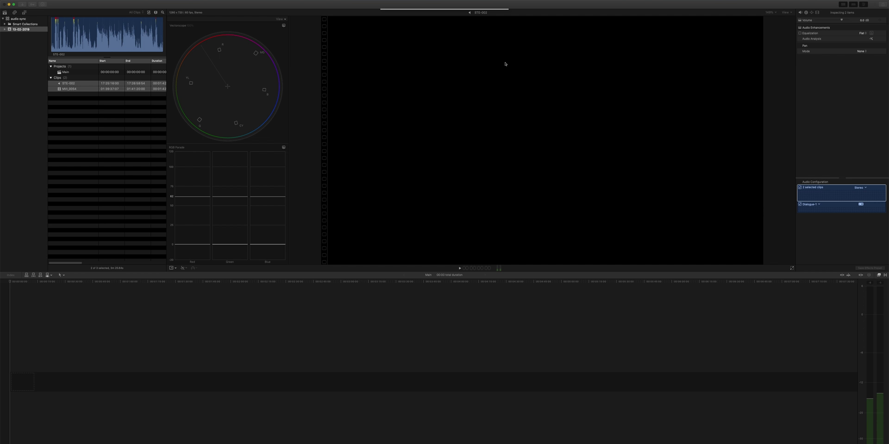
click(67, 89)
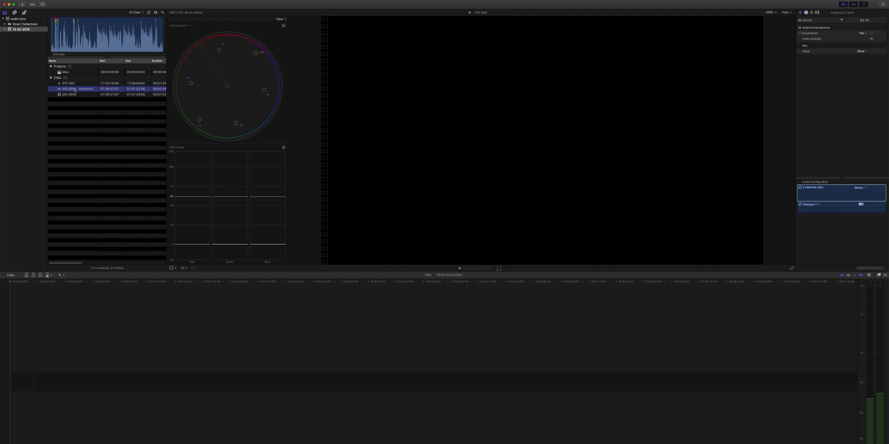
key(e)
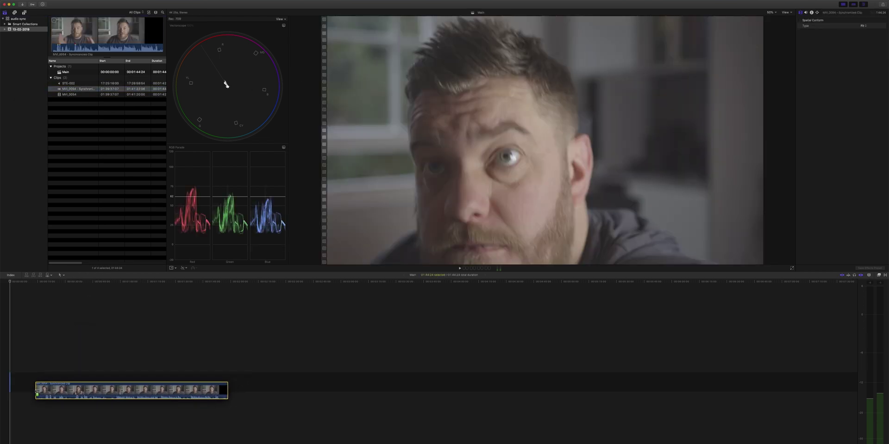
key(super+6)
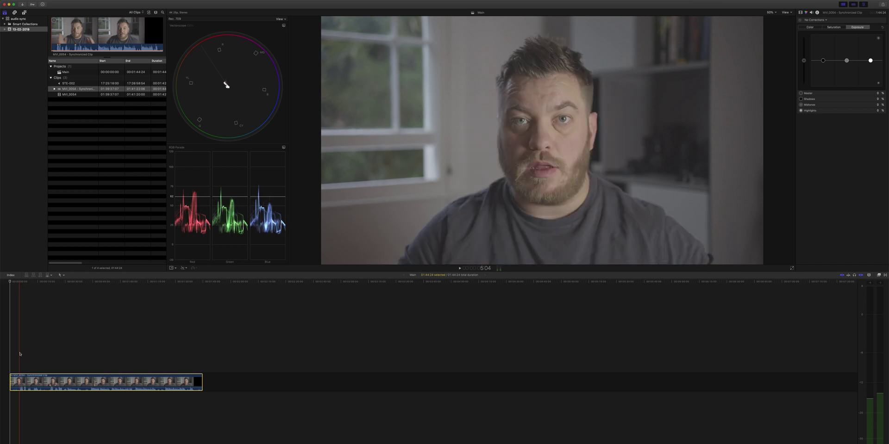
key(space)
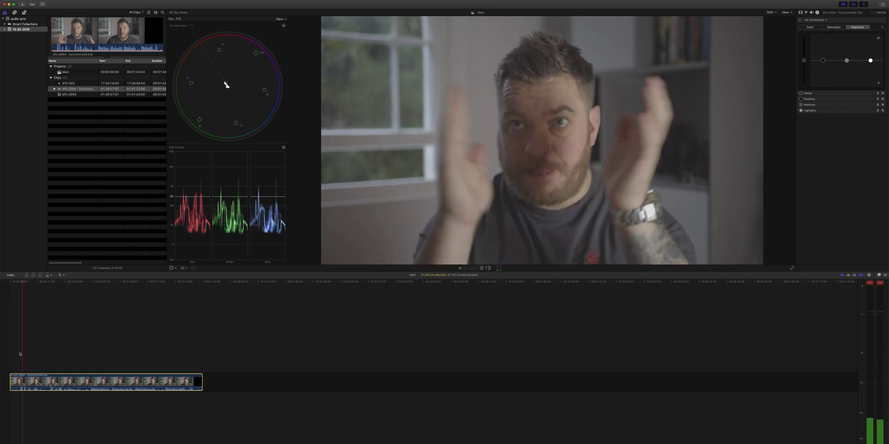
key(space)
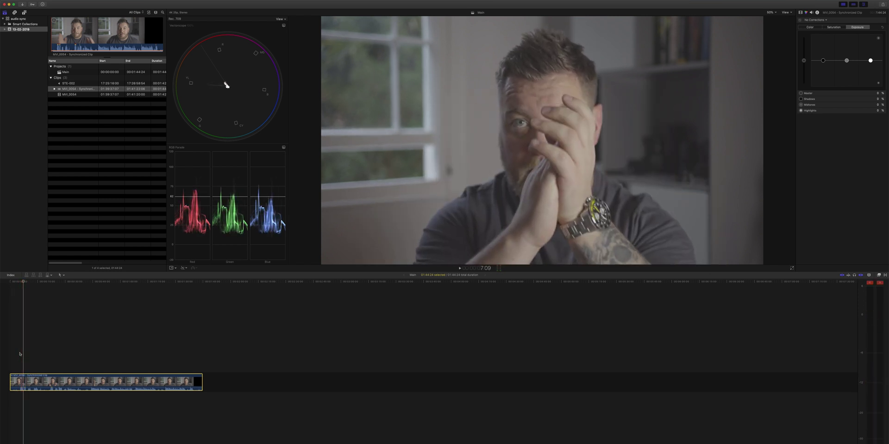